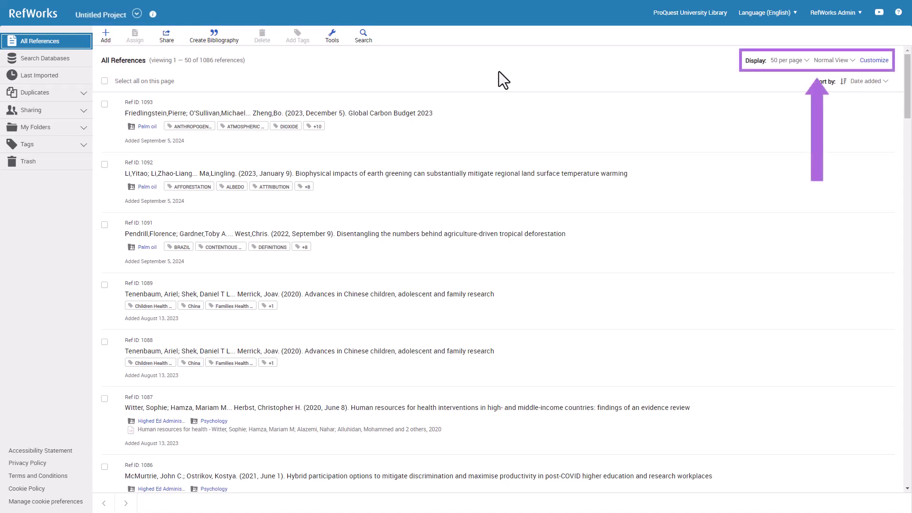
- Keep 50 references per page and switch the reference list to Table View
click(807, 63)
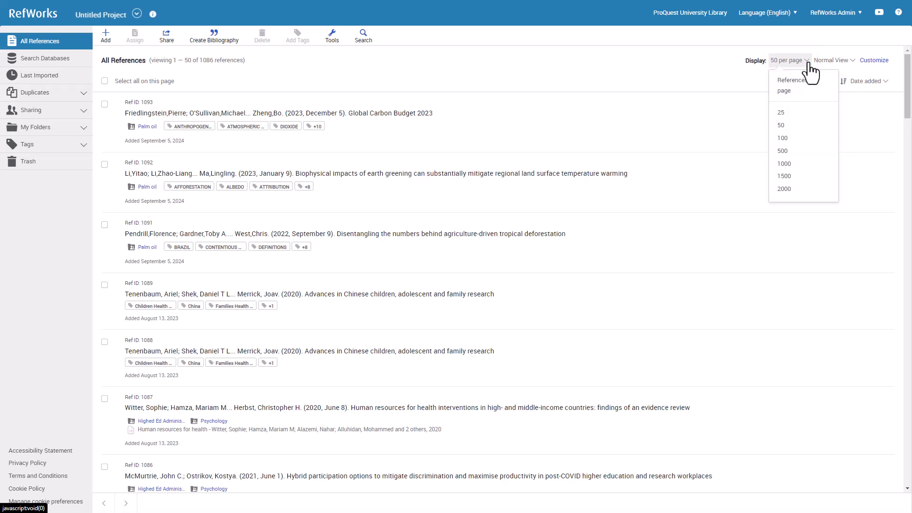
click(808, 64)
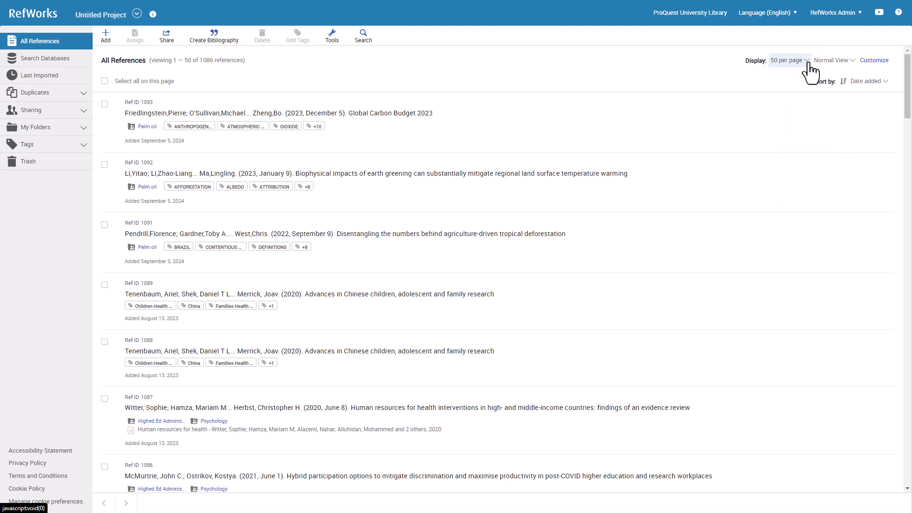
click(852, 66)
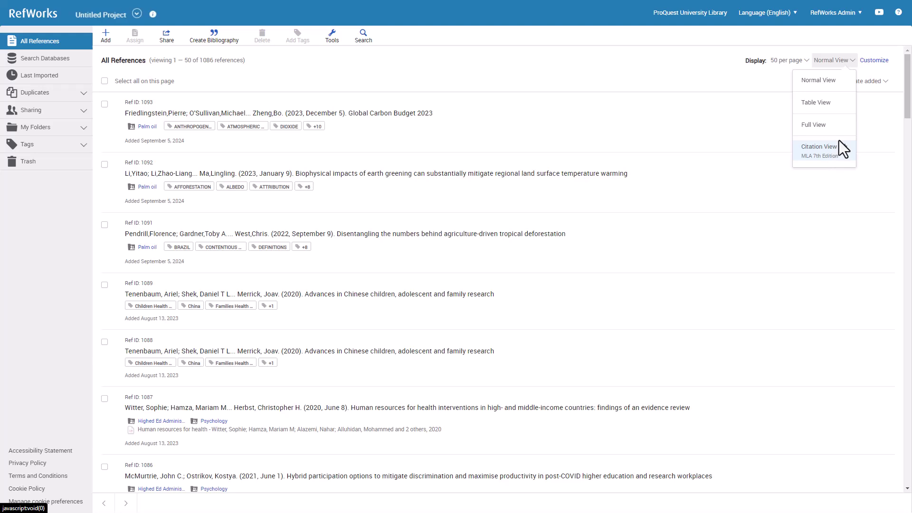
click(836, 85)
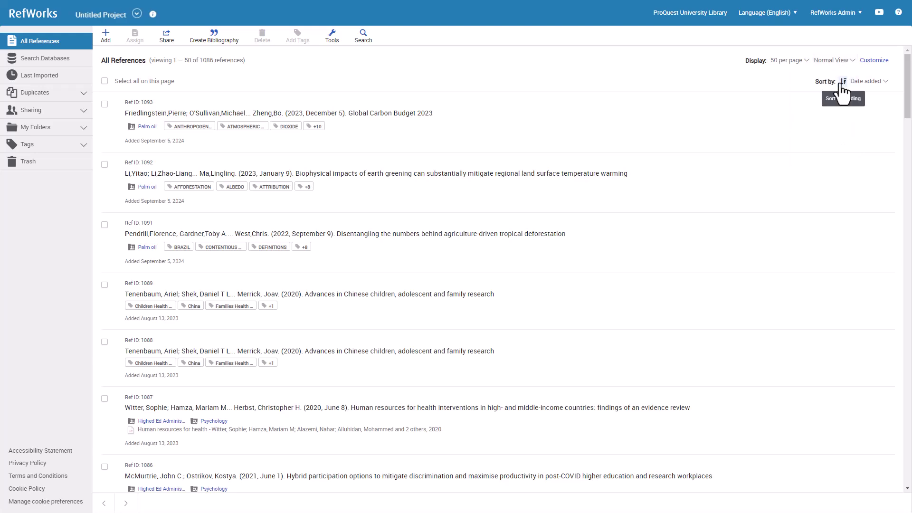
click(848, 61)
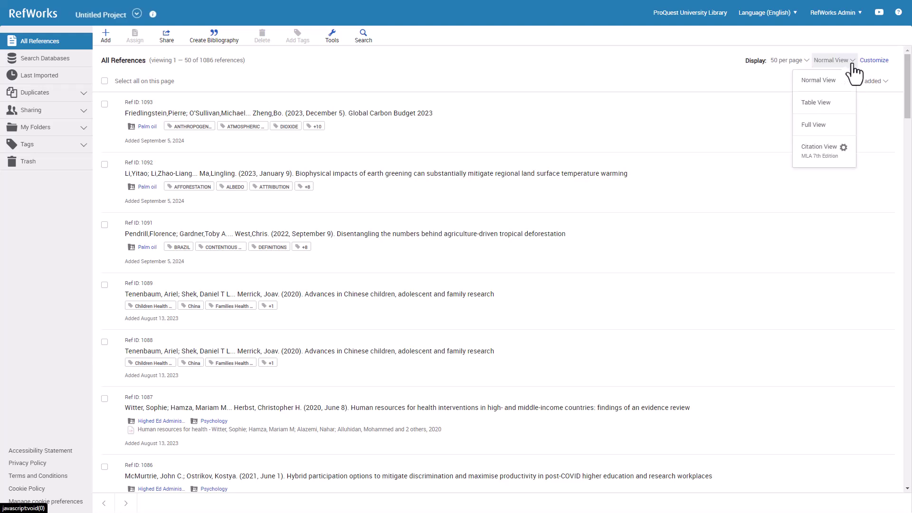
click(832, 105)
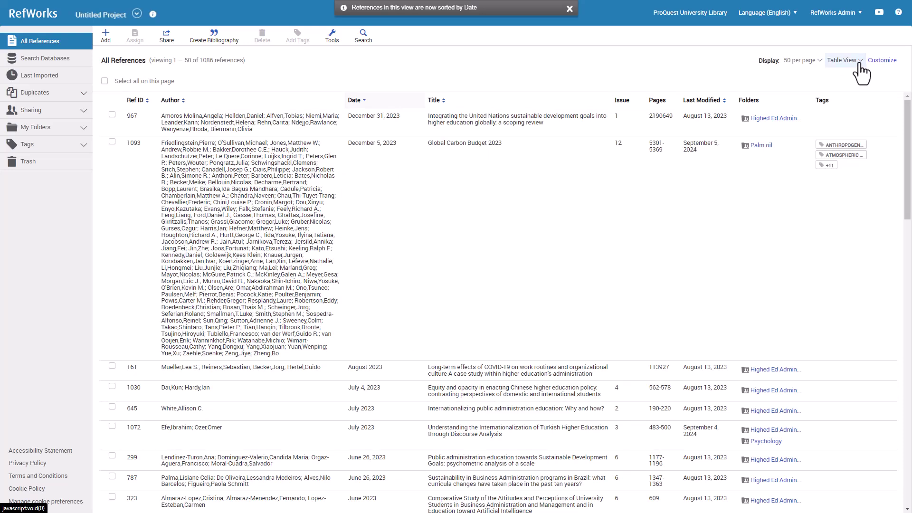
- Preview the references in Full View, then as MLA citations in Citation View
click(857, 66)
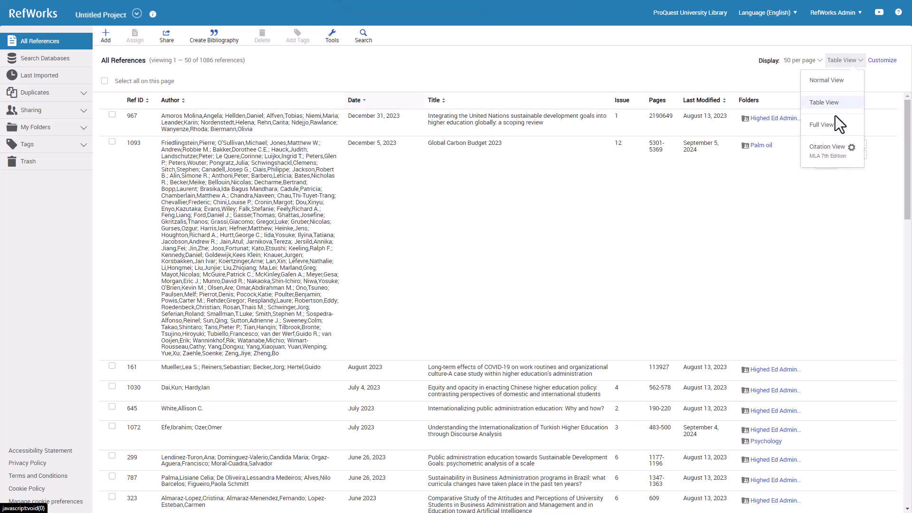
click(832, 136)
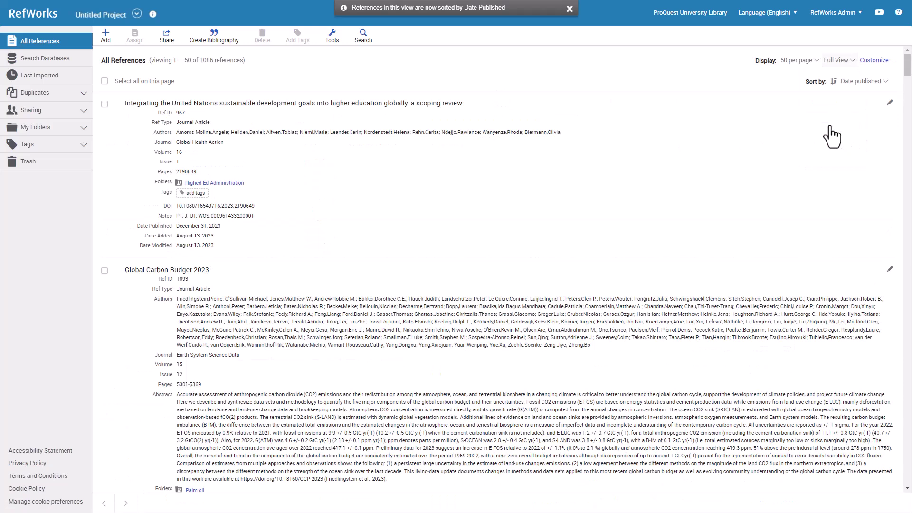
click(852, 62)
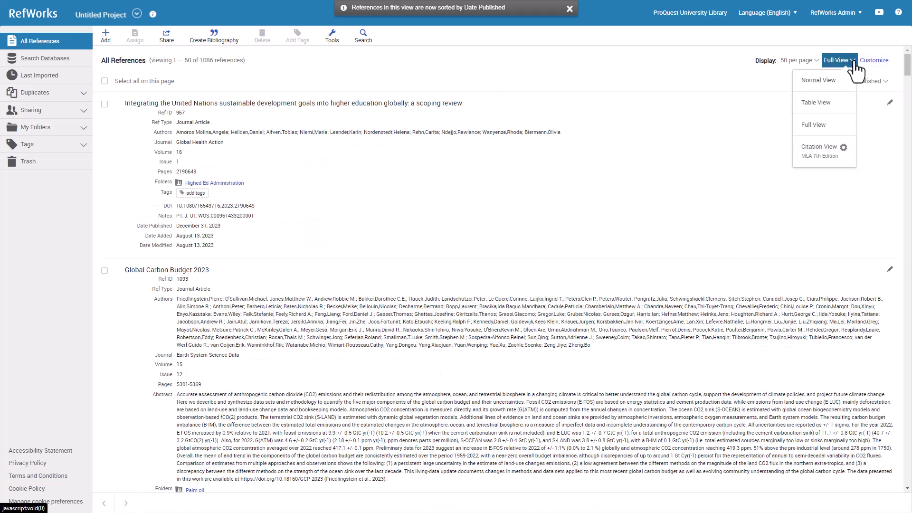
click(830, 151)
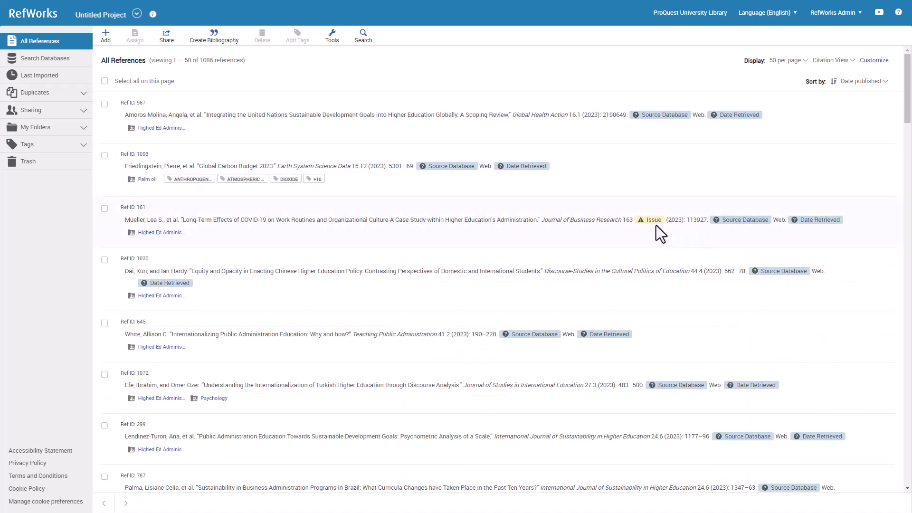
scroll(656, 225, down, 1)
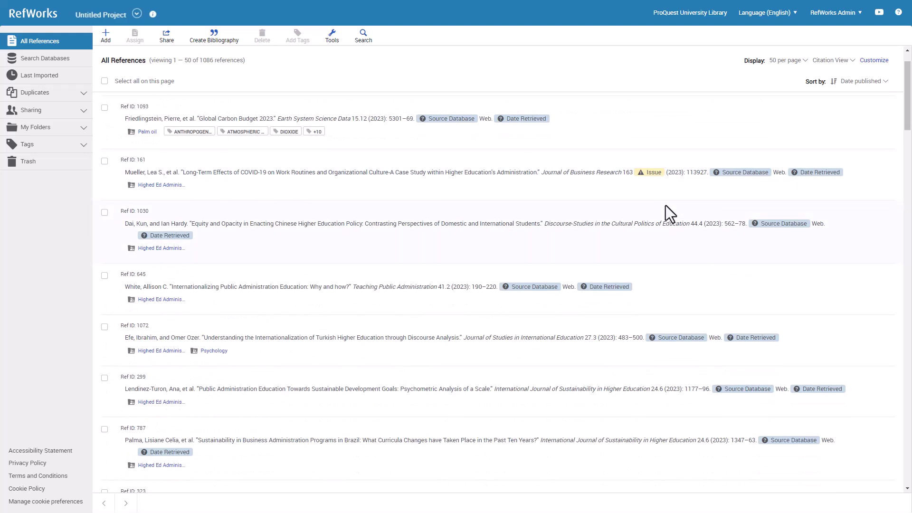
scroll(665, 207, down, 9)
scroll(525, 213, down, 2)
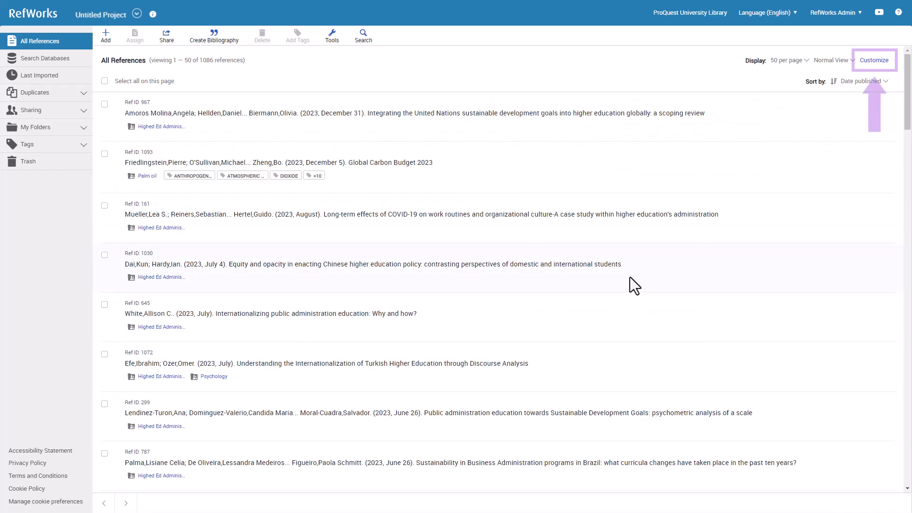
click(873, 62)
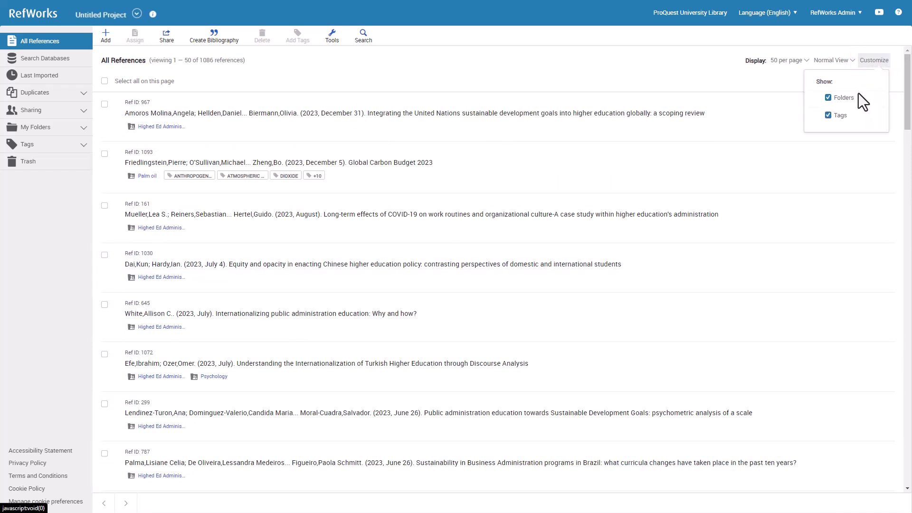
click(886, 70)
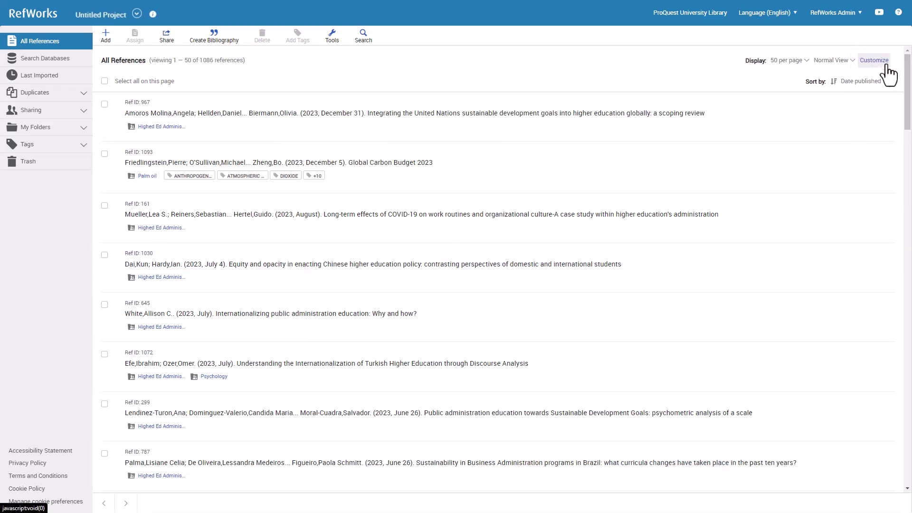
click(834, 87)
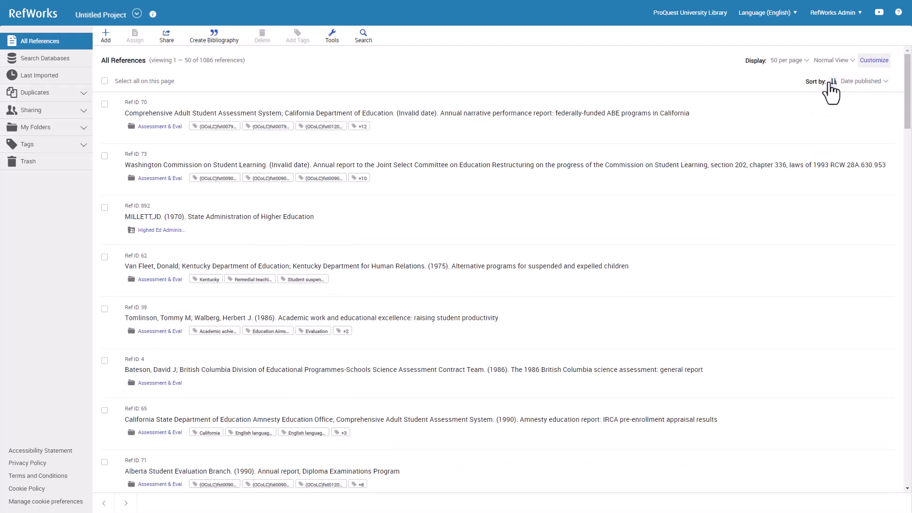
click(832, 83)
click(883, 82)
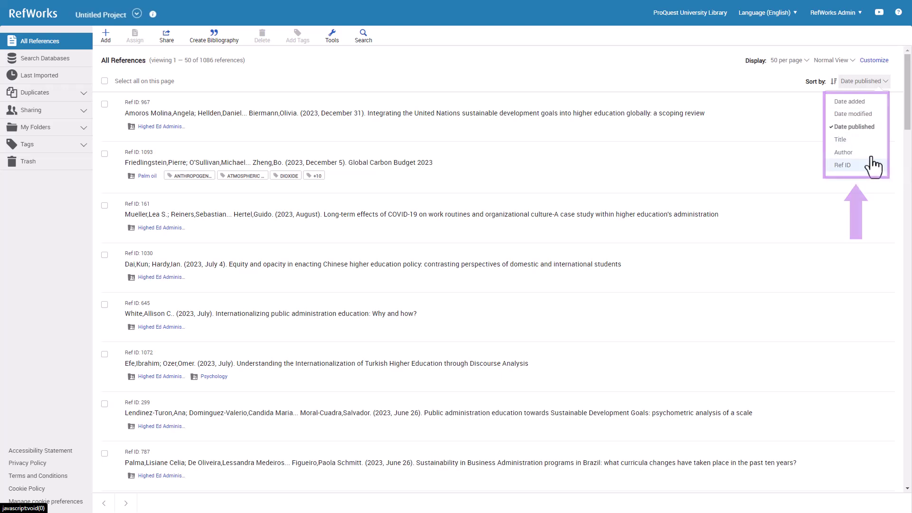
click(880, 128)
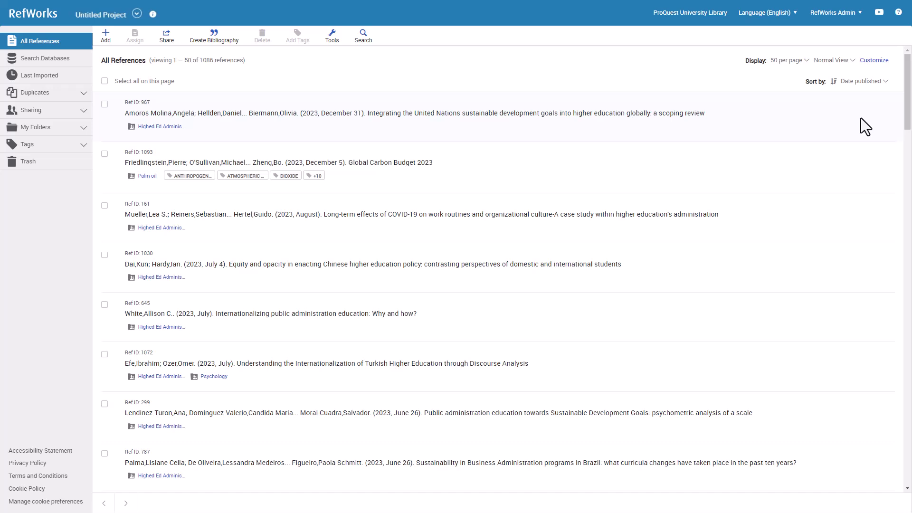
- Show Ref ID 161's details, open its edit form and cancel without changes
click(582, 133)
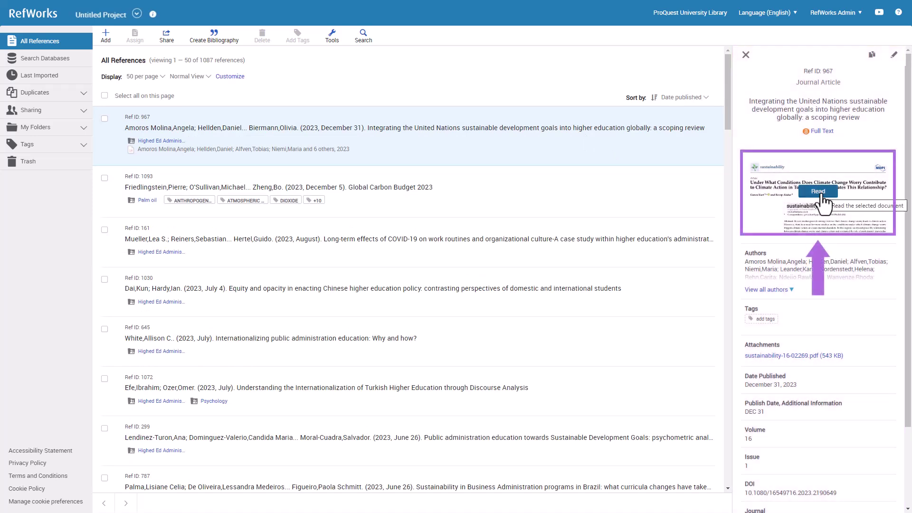
click(654, 255)
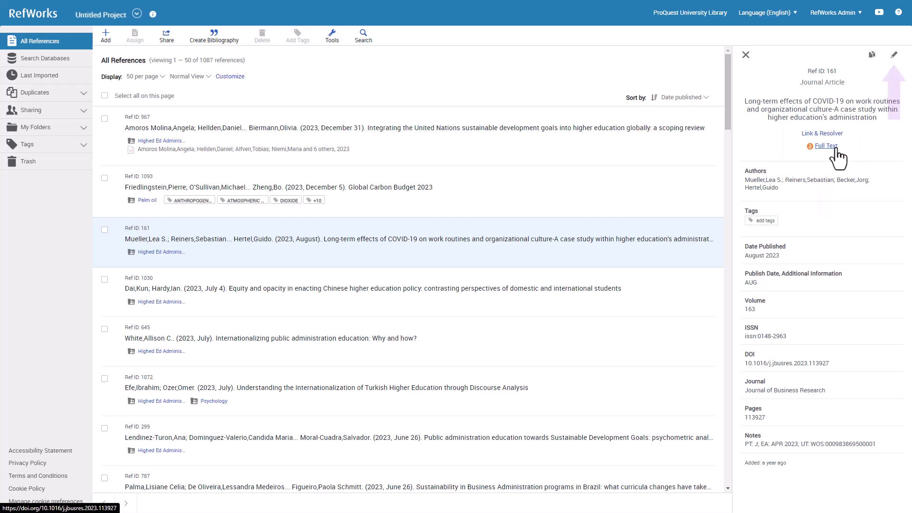
click(894, 55)
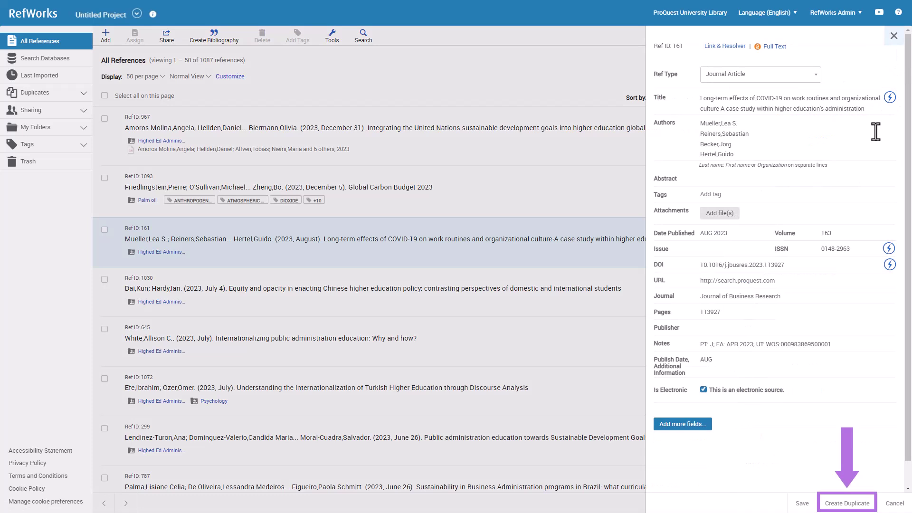
click(759, 194)
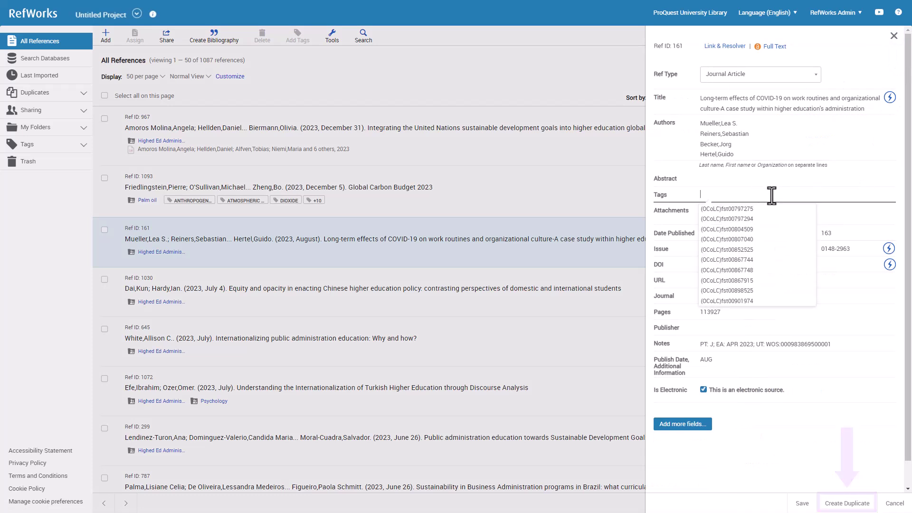
click(844, 428)
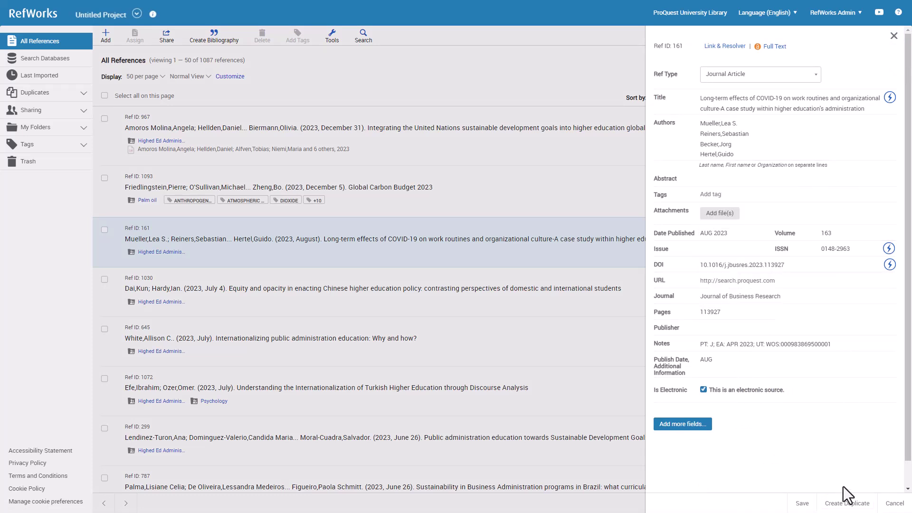
click(887, 505)
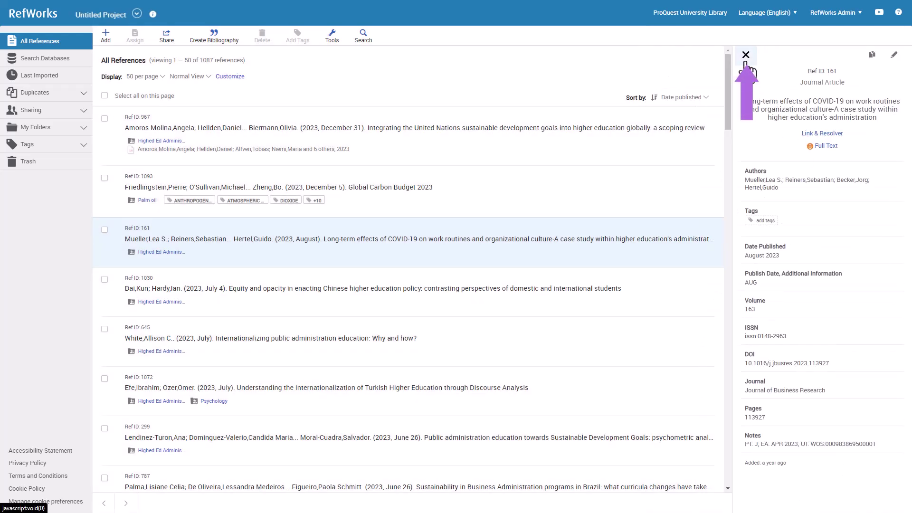
- Move Ref 1093, Global Carbon Budget 2023, from Last Imported to the Trash
click(746, 55)
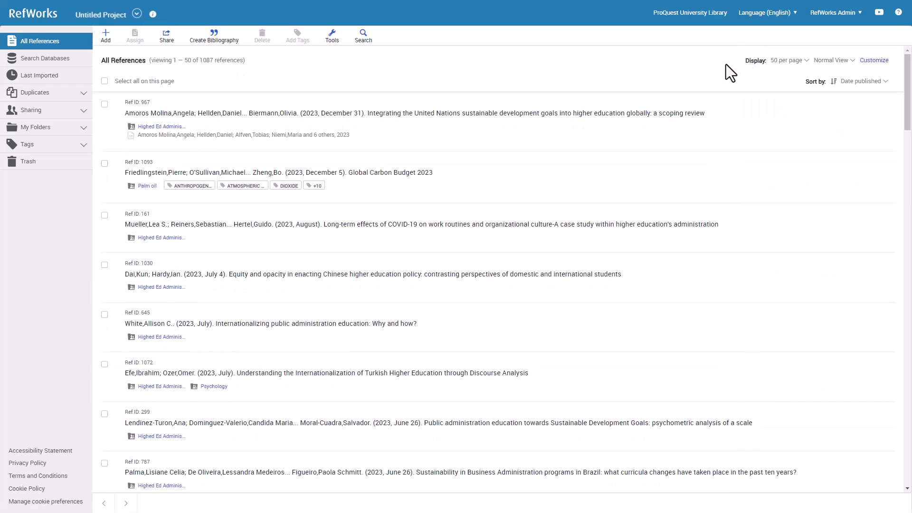
click(70, 79)
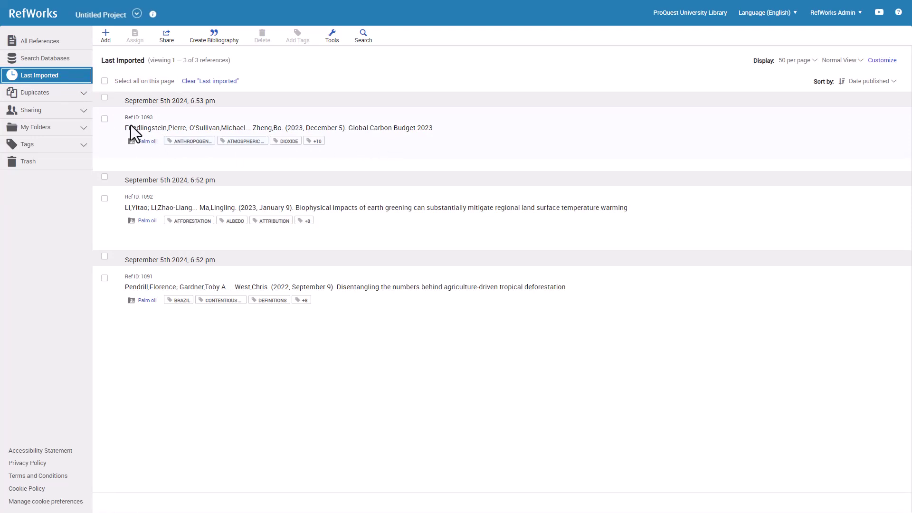
click(104, 119)
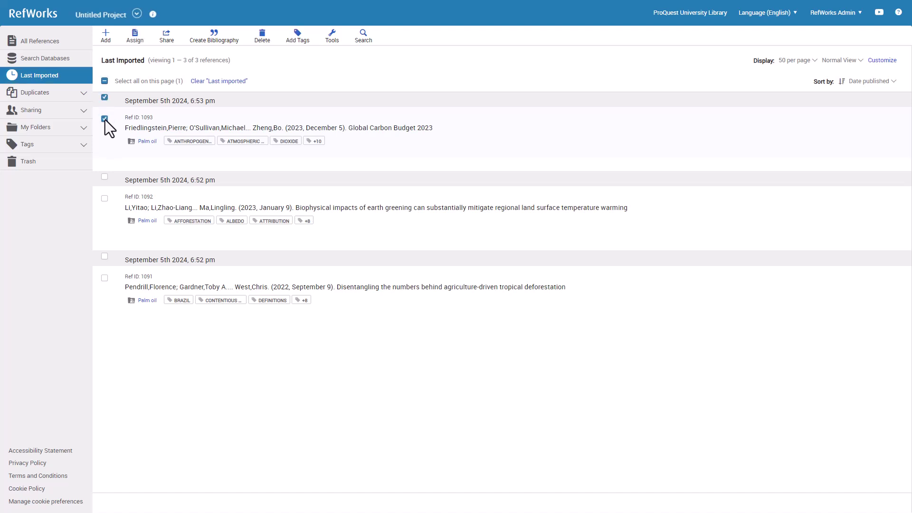
click(269, 39)
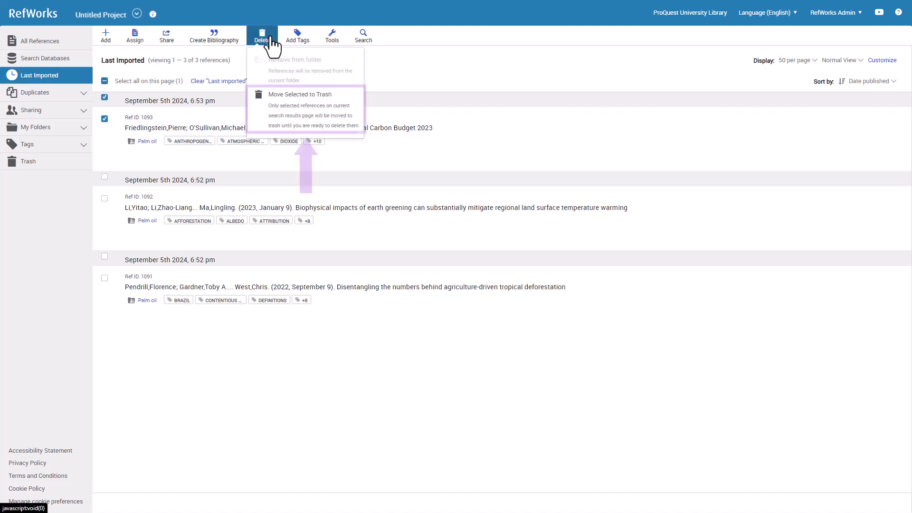
click(289, 114)
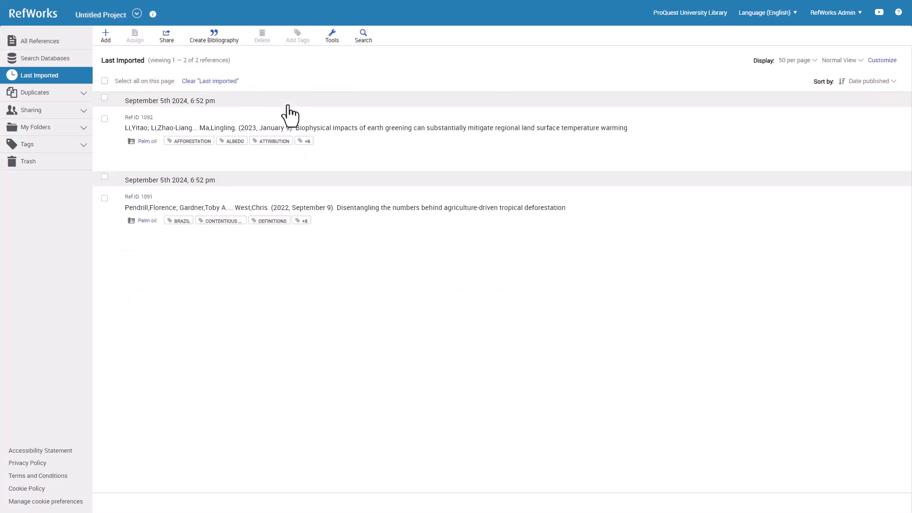
click(67, 164)
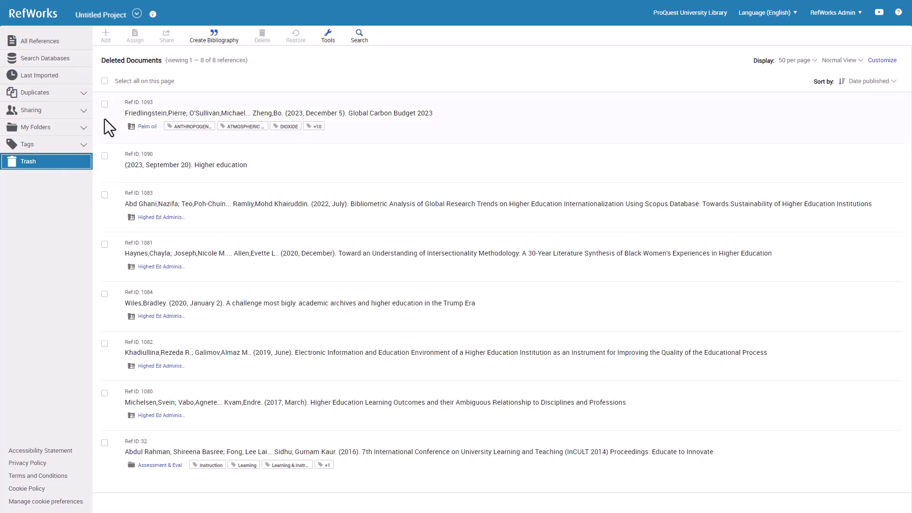
- Restore Ref 1093 and Ref 1090 from the Trash to the library
click(104, 156)
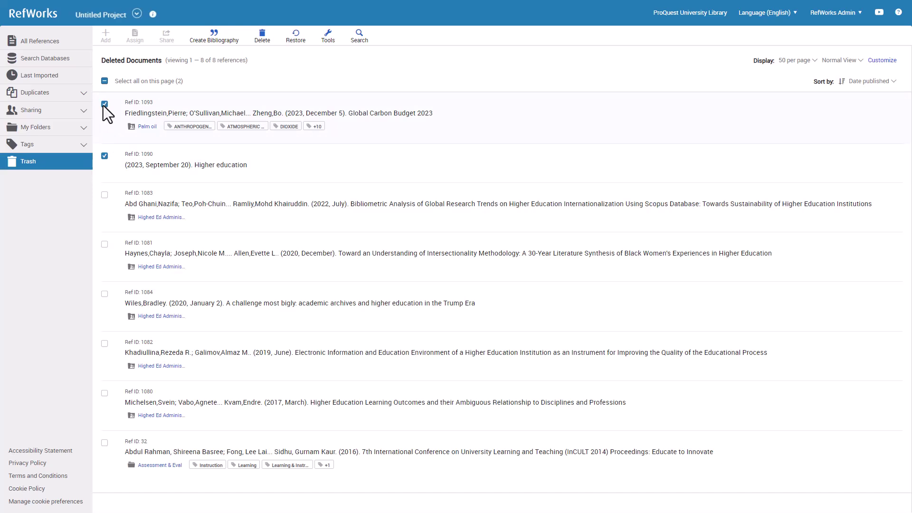
click(295, 37)
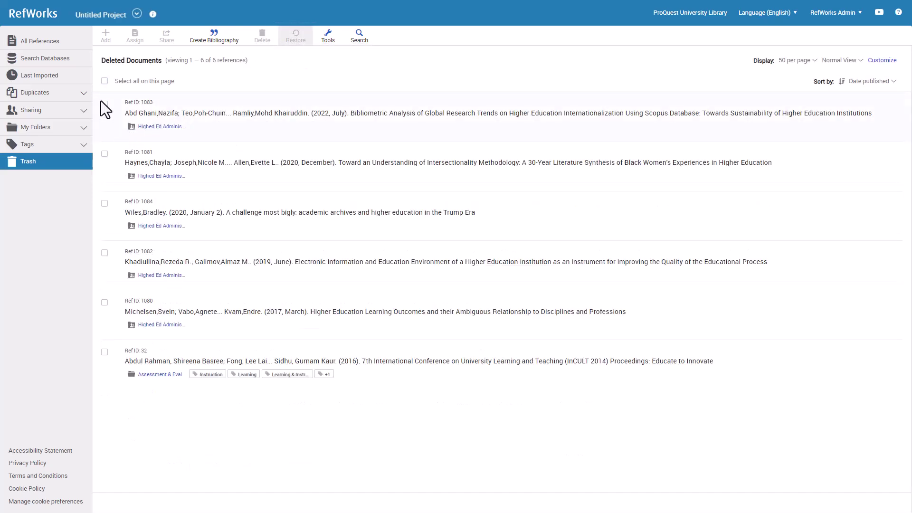
click(105, 104)
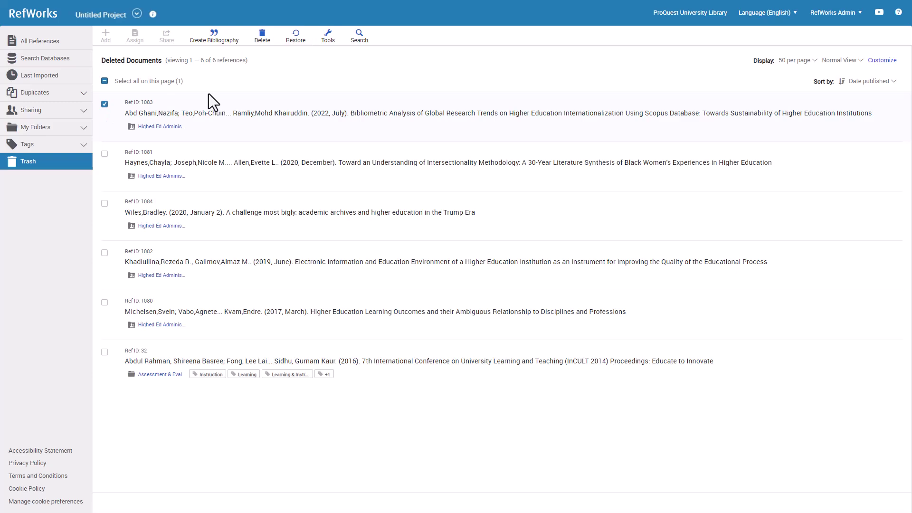
click(268, 40)
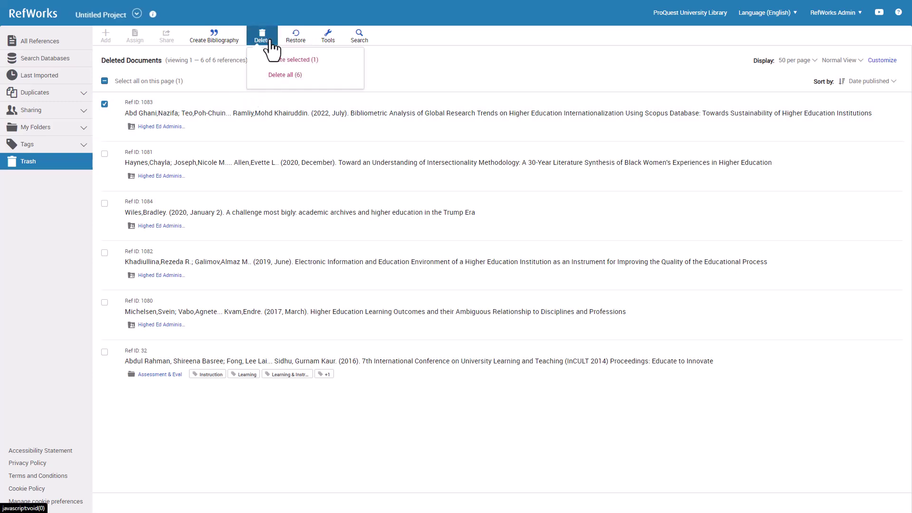
click(333, 63)
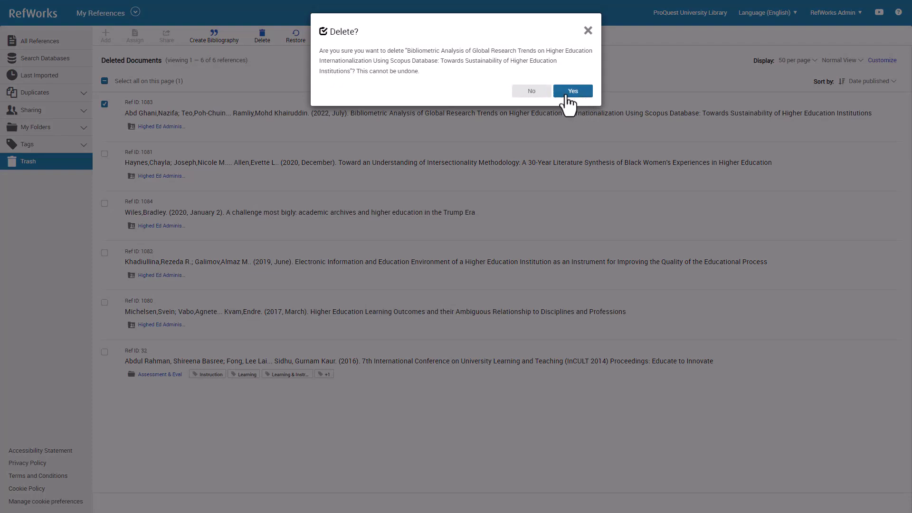
click(588, 31)
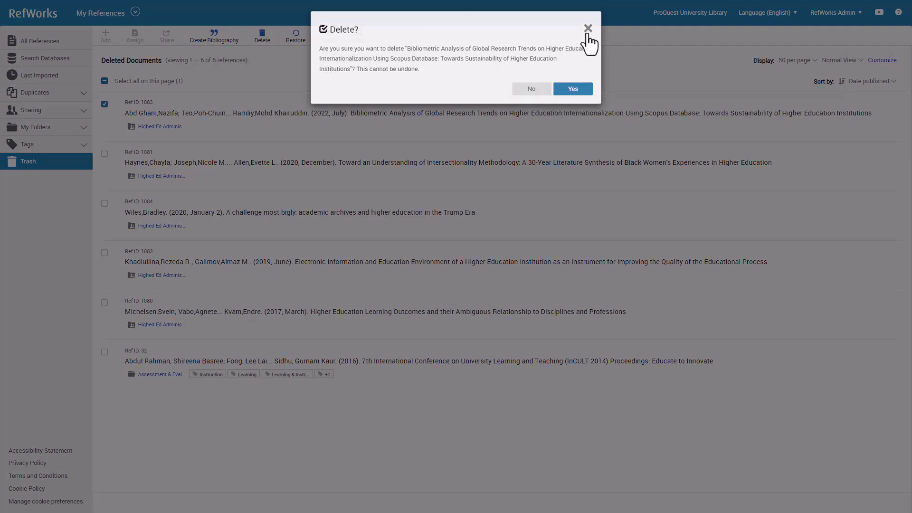
click(104, 103)
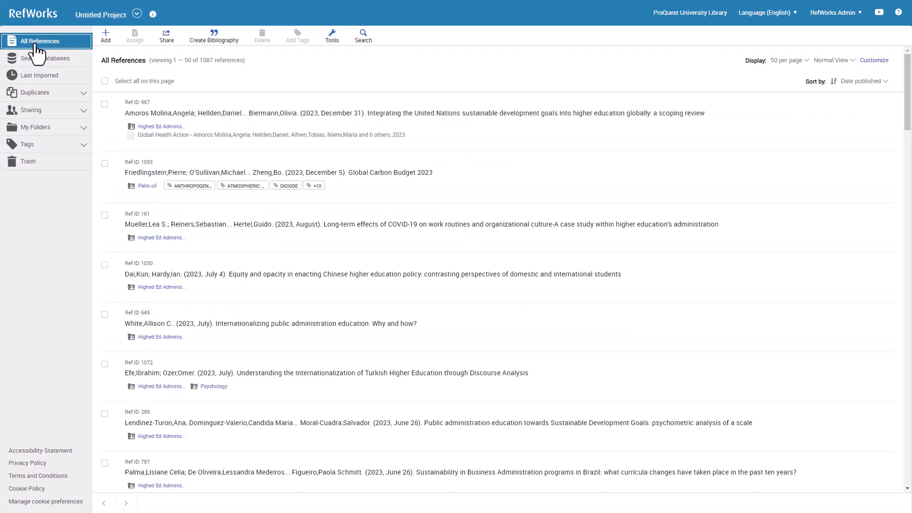
- Copy a Works Cited list of the Amoros Molina, Global Carbon Budget and Mueller references into Word
click(105, 104)
click(104, 163)
click(104, 214)
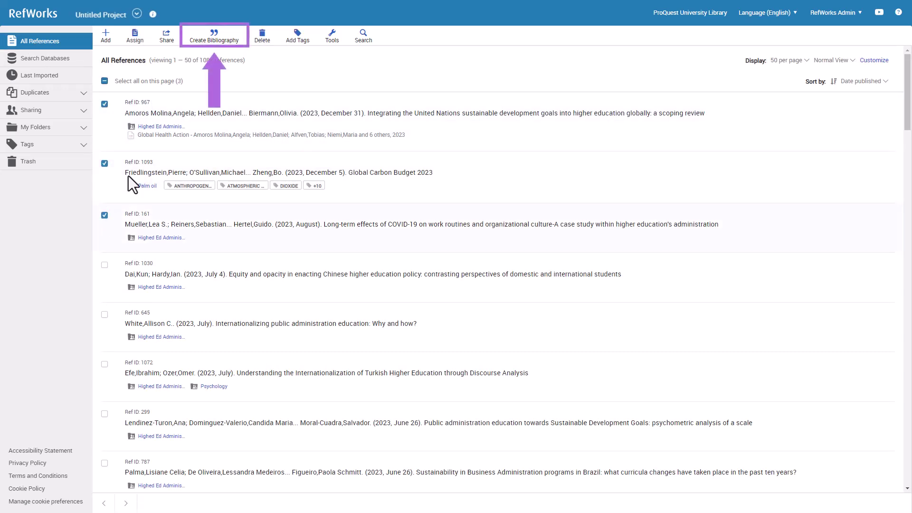
click(217, 37)
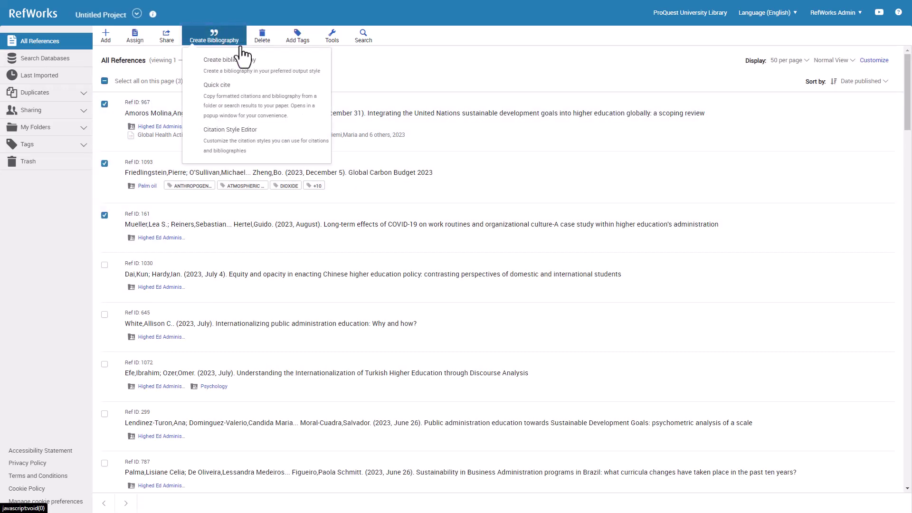
click(264, 72)
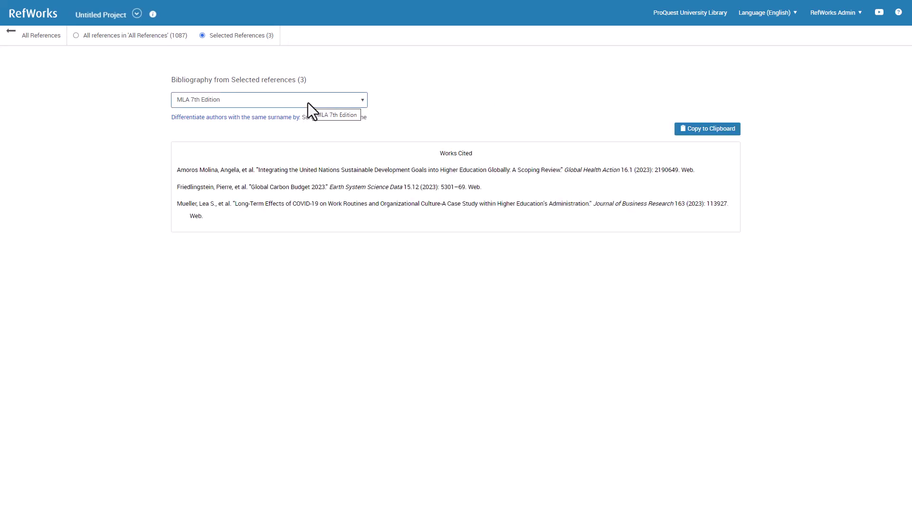
click(729, 133)
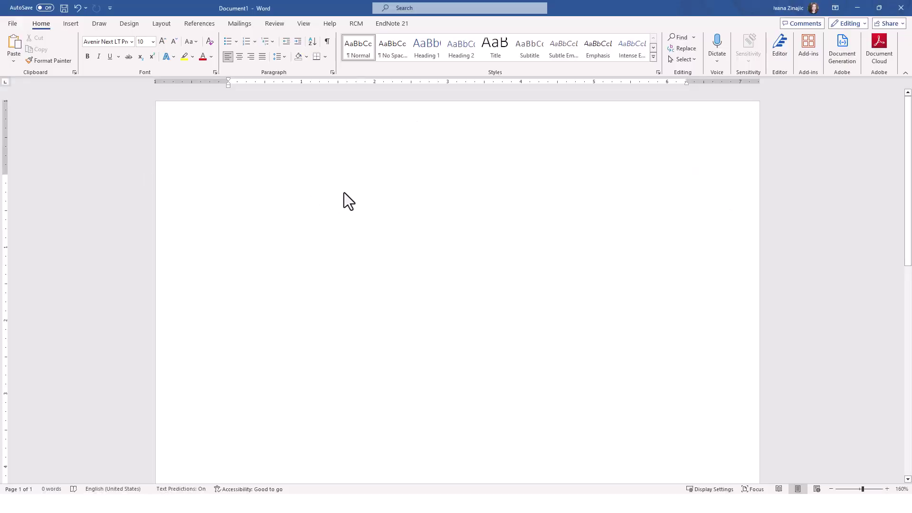
key(ctrl+v)
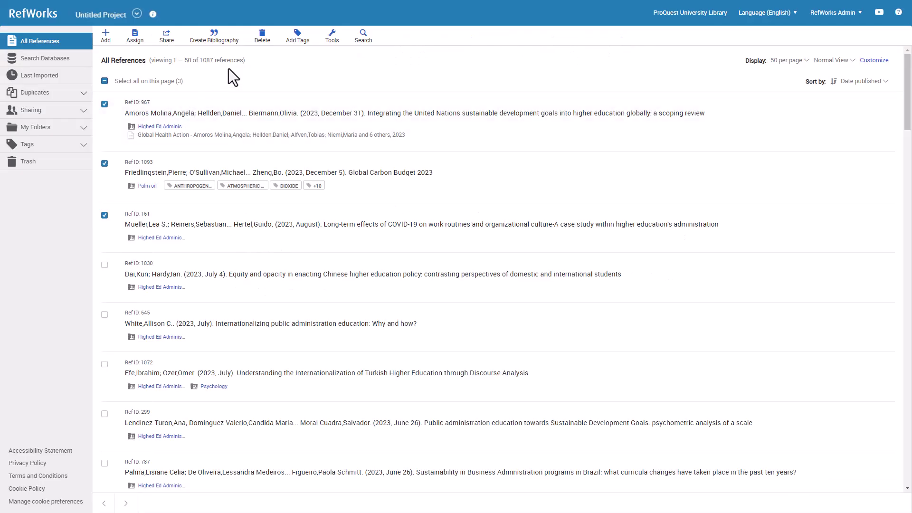
- Copy an MLA 7th Edition Quick cite in-text citation for five references
click(232, 42)
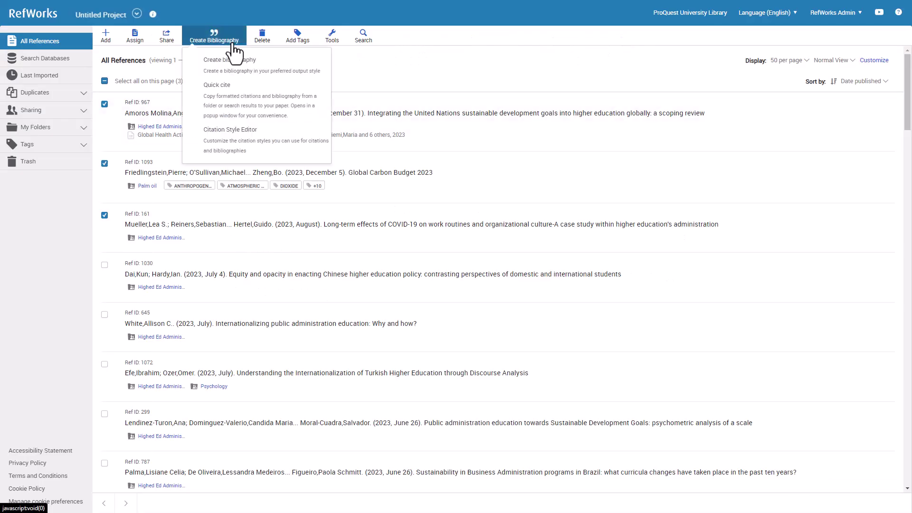
click(234, 105)
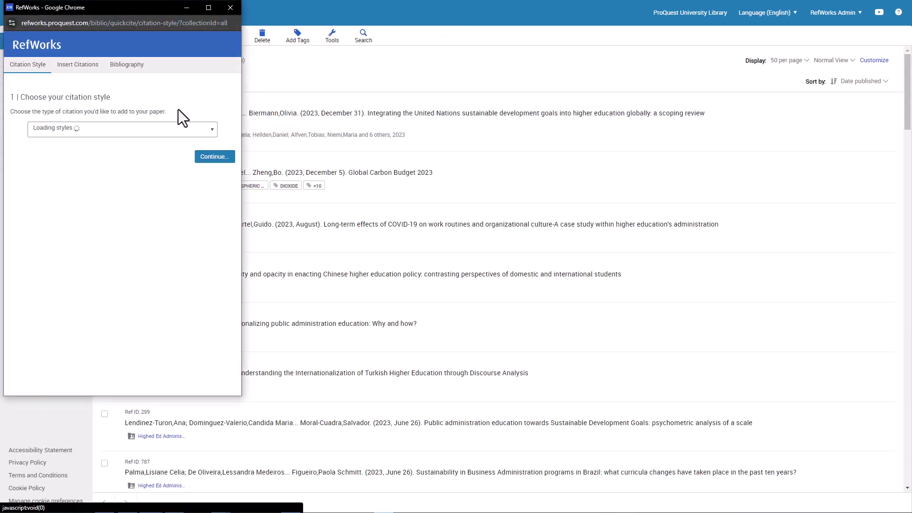
click(215, 157)
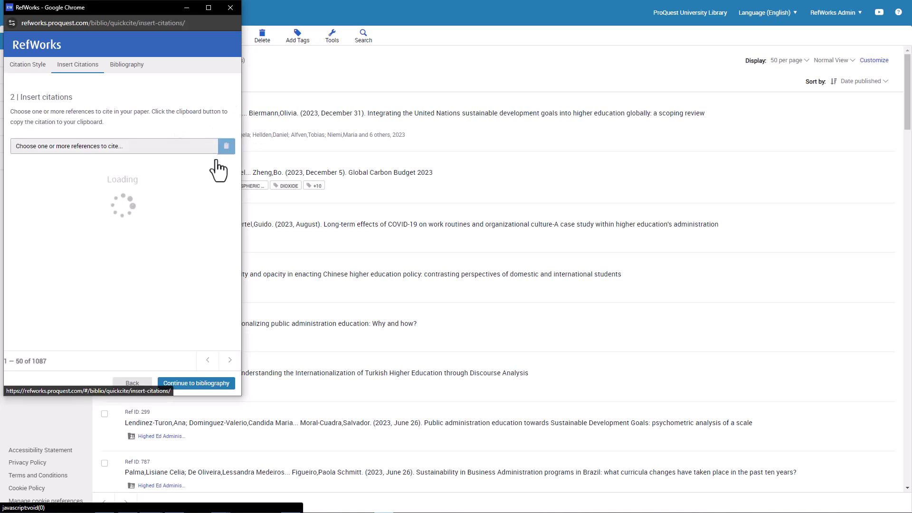
click(15, 172)
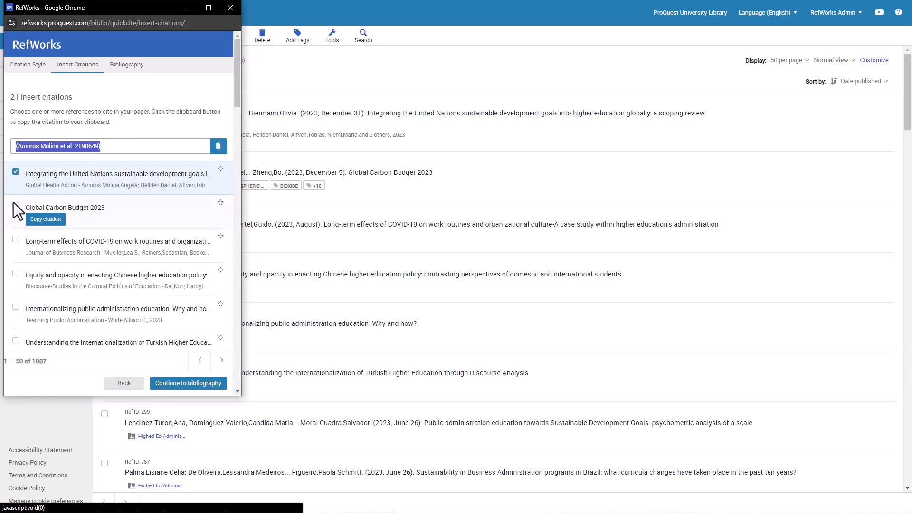
click(16, 205)
click(16, 239)
click(16, 272)
click(16, 307)
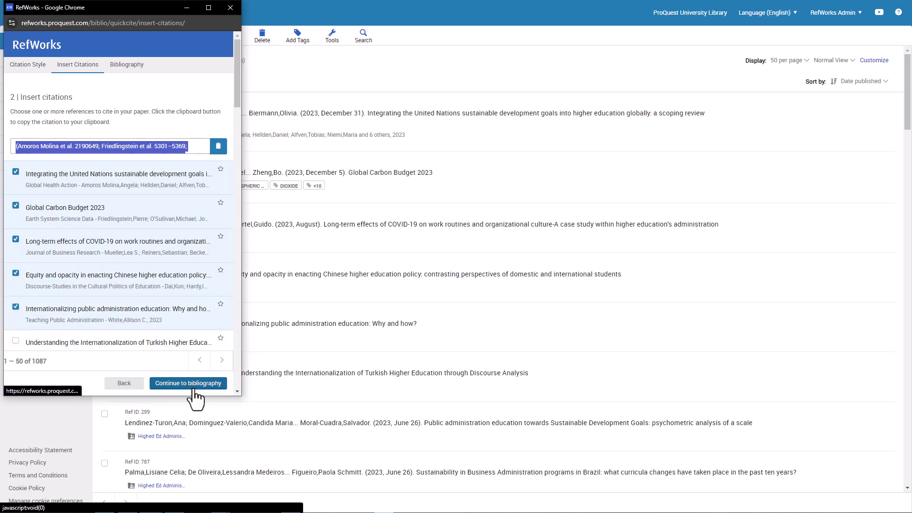
click(218, 146)
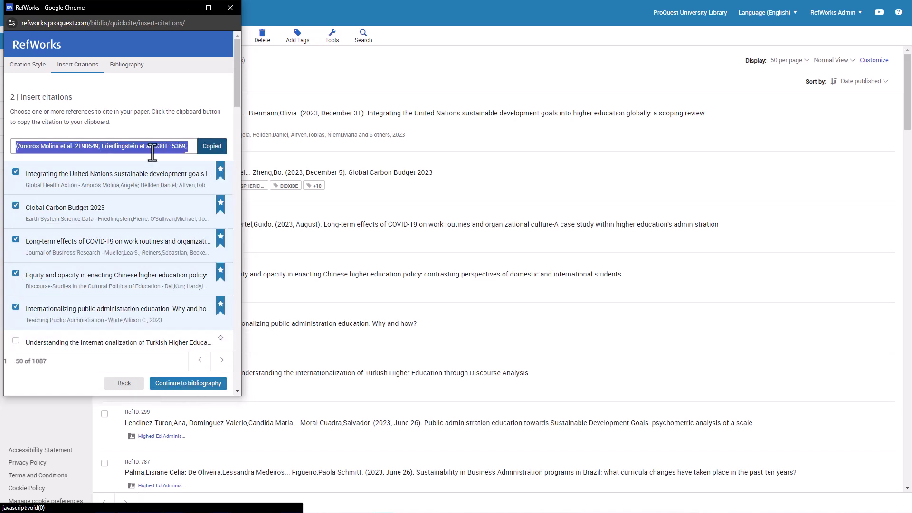
- Swap the UN goals reference for the Turkish higher education one, then paste the bibliography into Word
click(16, 171)
click(16, 340)
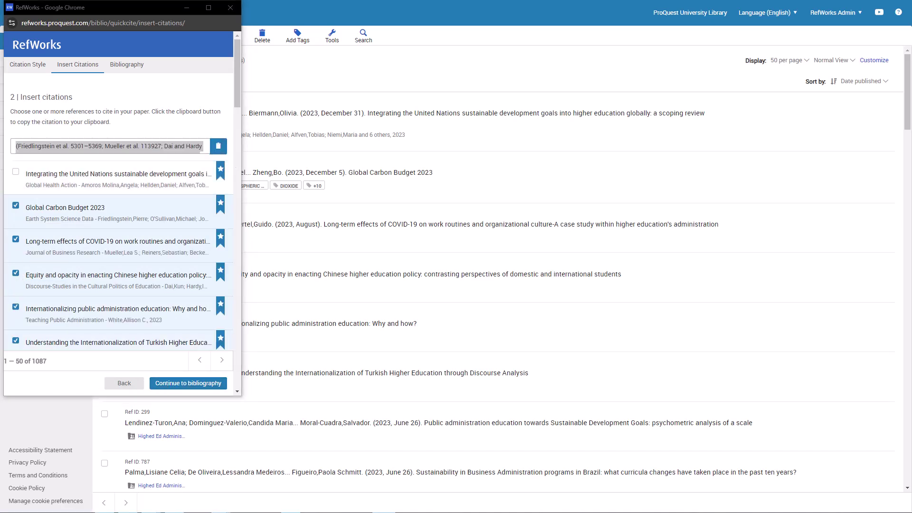
click(214, 385)
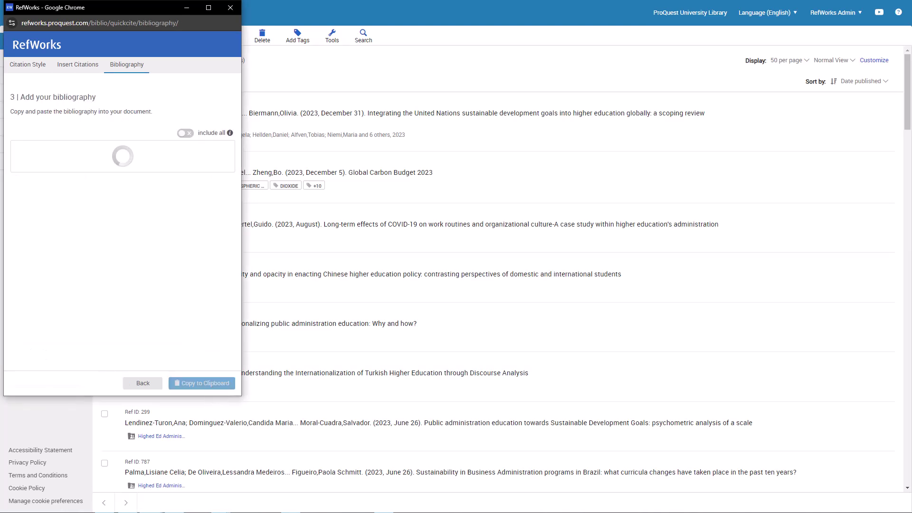
scroll(177, 228, down, 5)
click(192, 385)
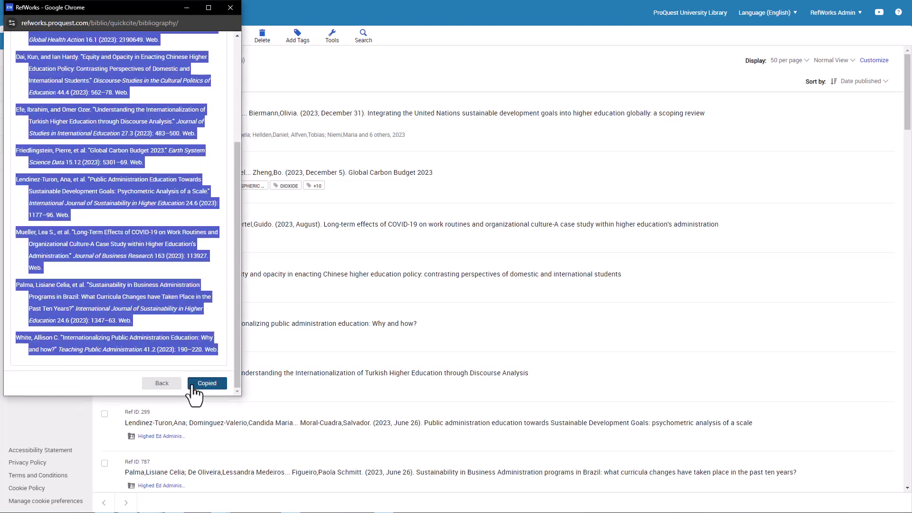
key(alt+Tab)
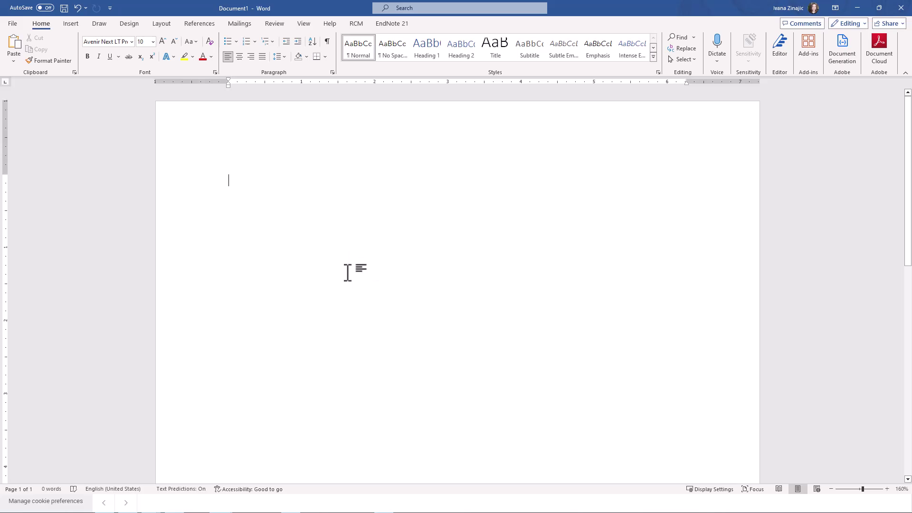
key(ctrl+v)
key(alt+Tab)
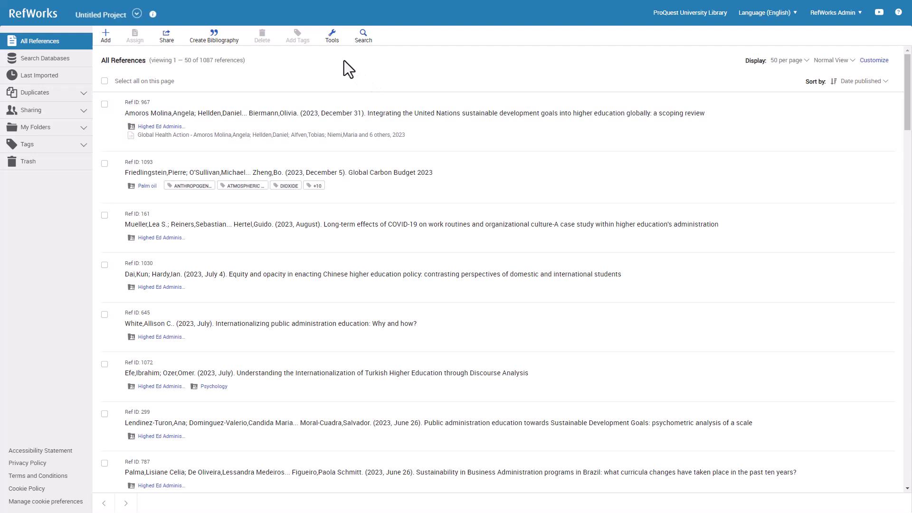
click(341, 43)
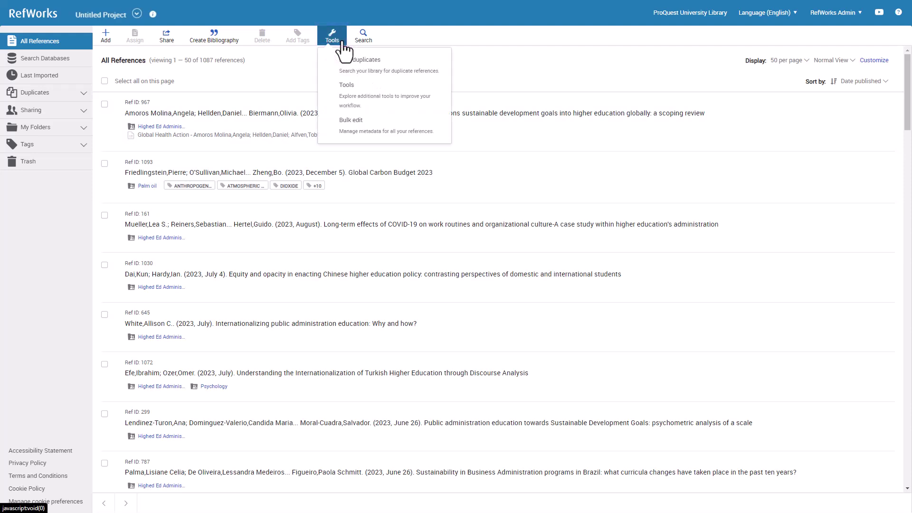
click(378, 98)
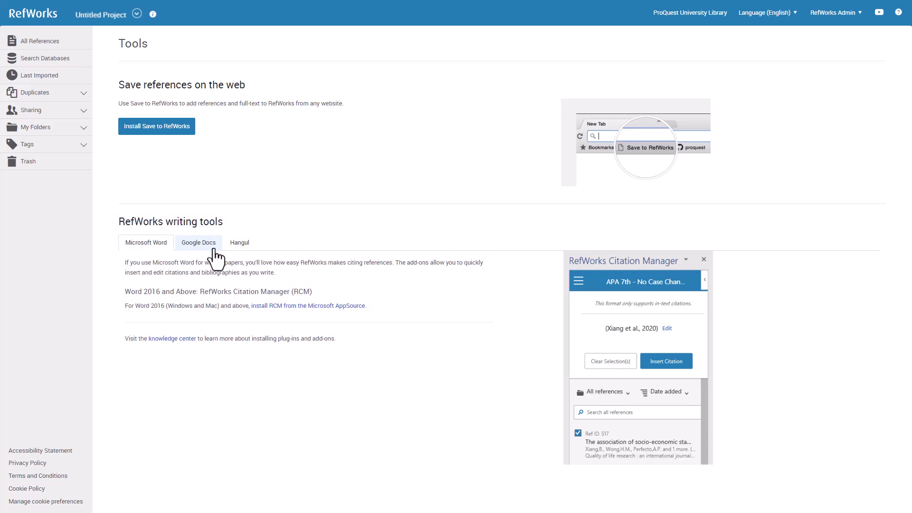
click(214, 249)
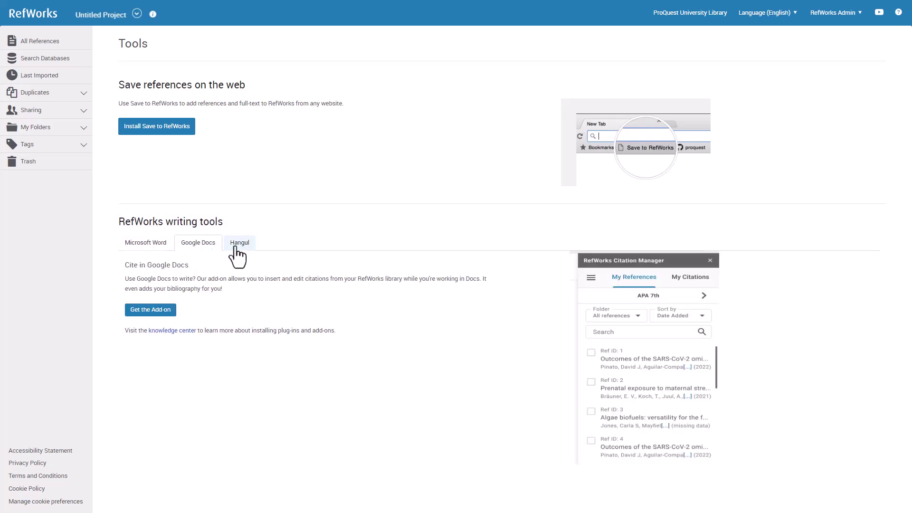
click(235, 248)
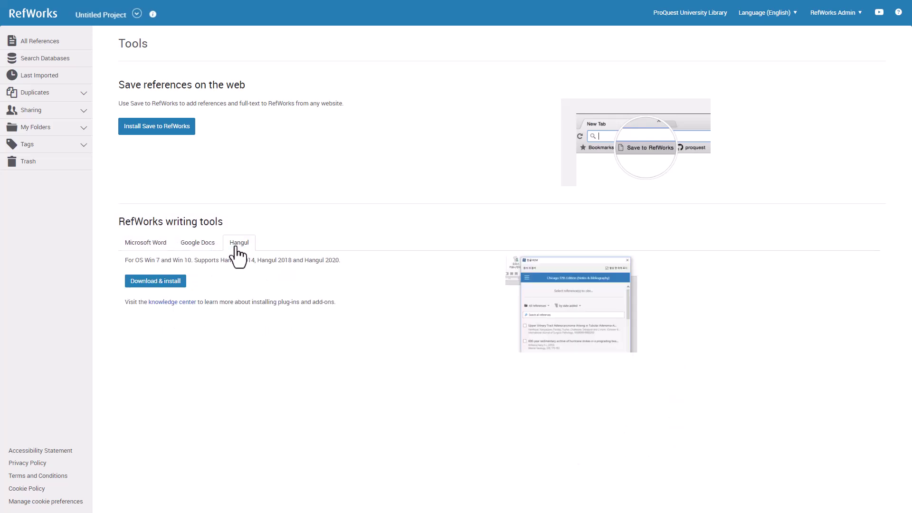
click(137, 246)
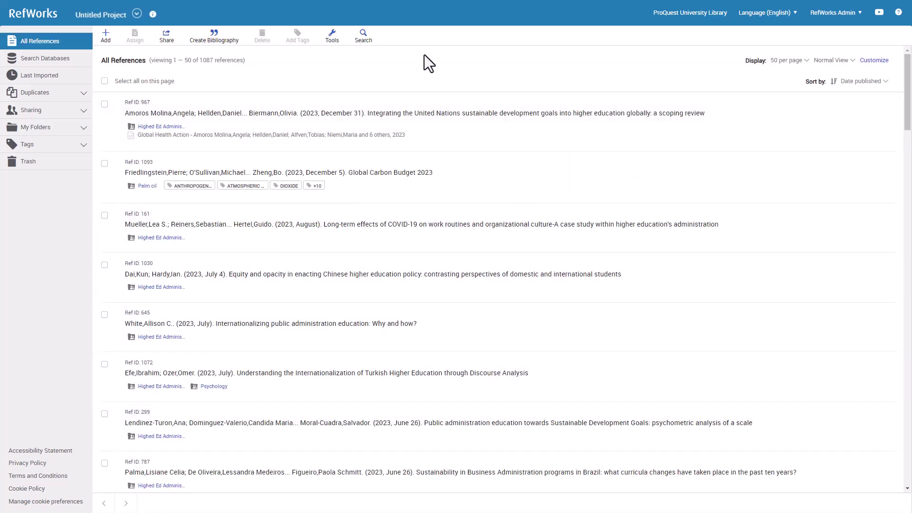
- Run an advanced search for 'education' within the Assessment & Eval folder
click(377, 44)
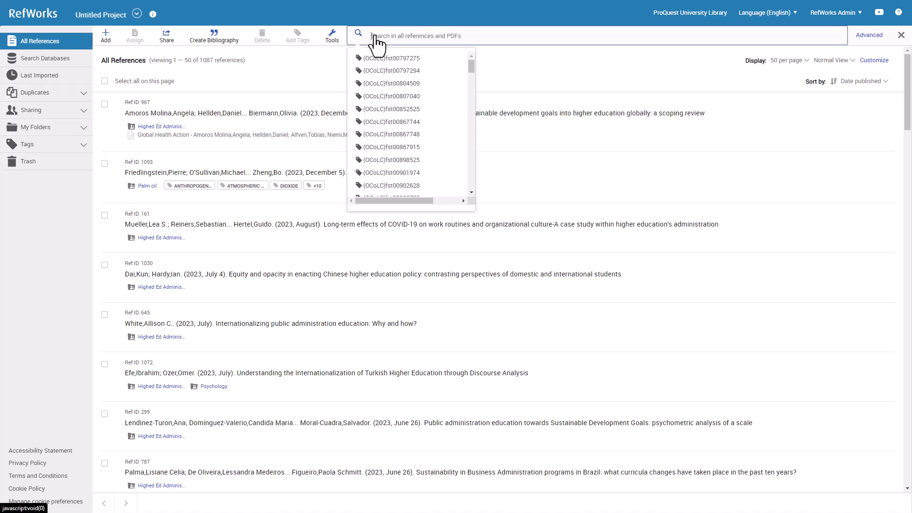
click(875, 41)
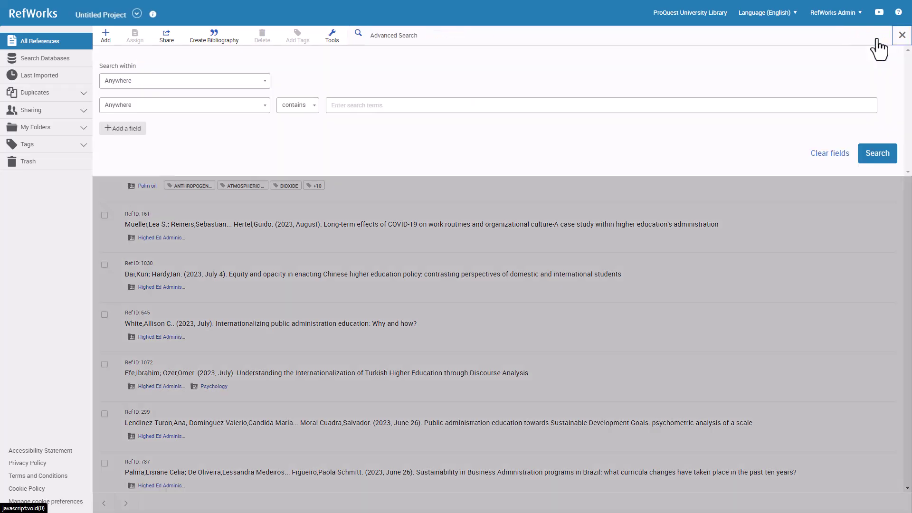
click(260, 90)
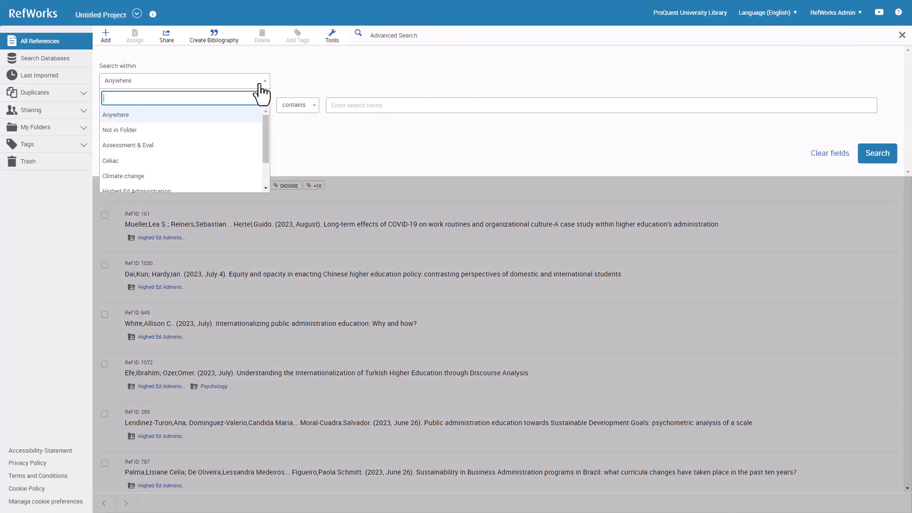
click(176, 145)
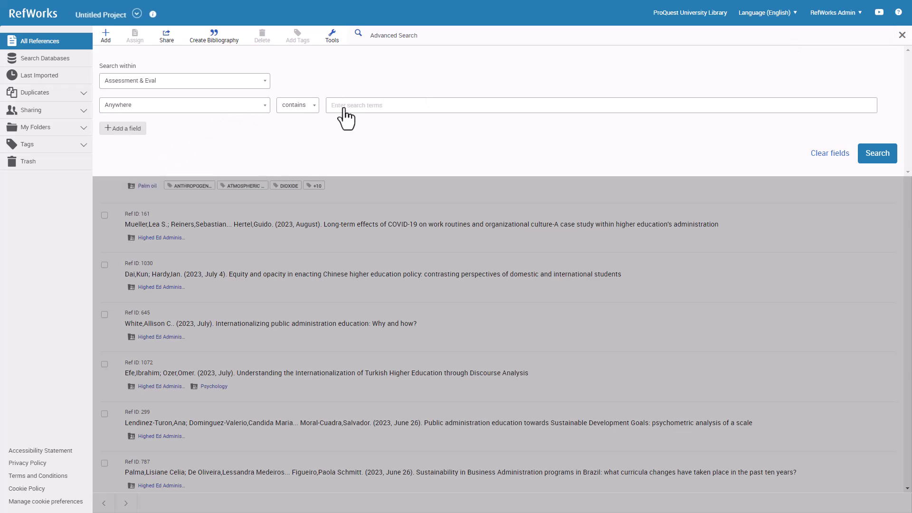
click(423, 112)
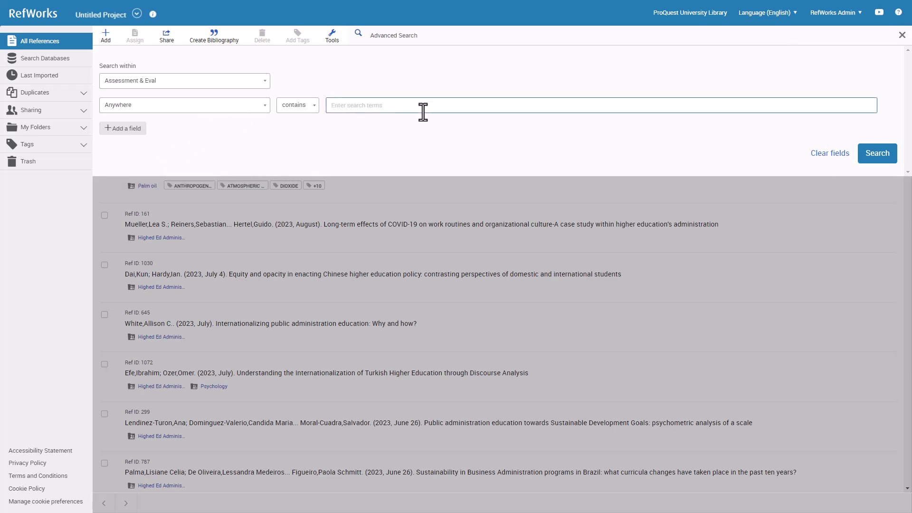
text(education)
click(876, 153)
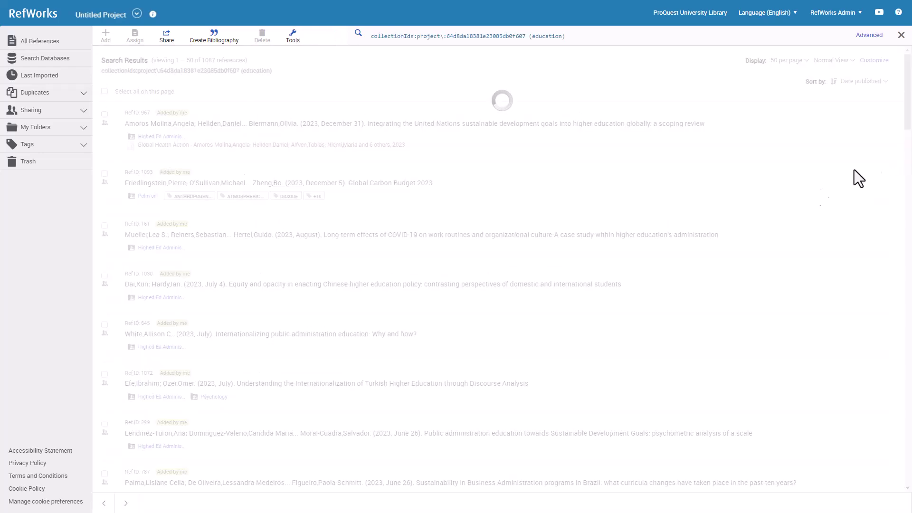